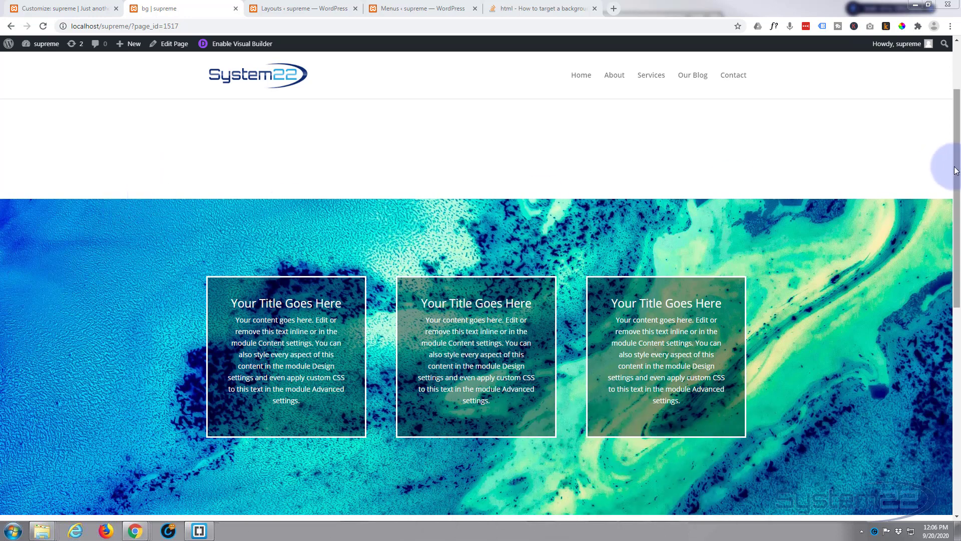
# Delete the existing section that holds the three call-to-action boxes over the marbled background
pyautogui.moveTo(957, 175); pyautogui.dragTo(939, 181)
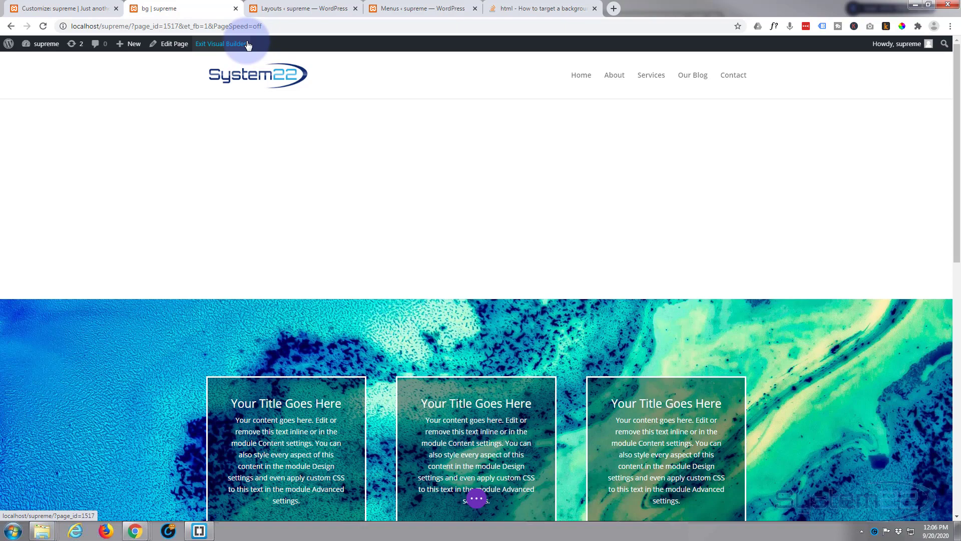
pyautogui.scroll(-4, 178, 144)
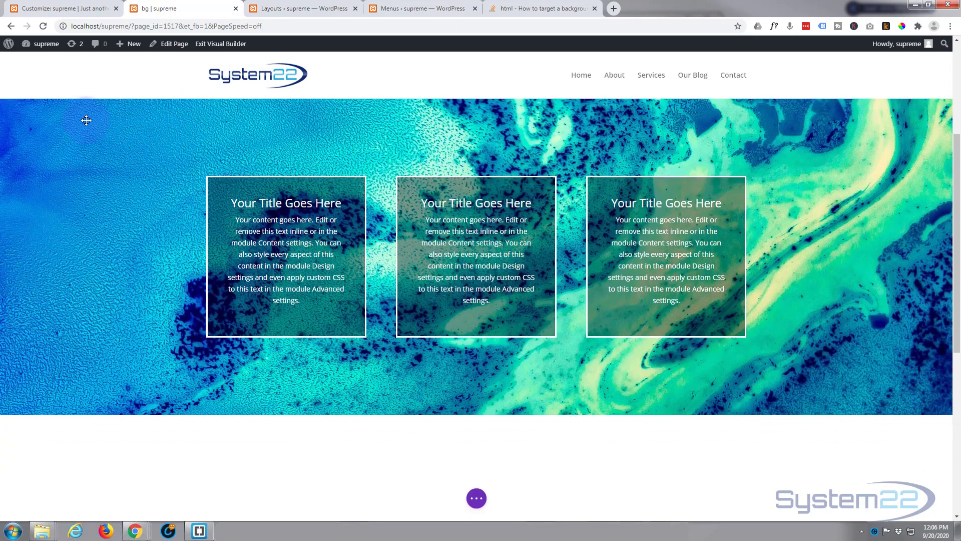
pyautogui.scroll(4, 86, 120)
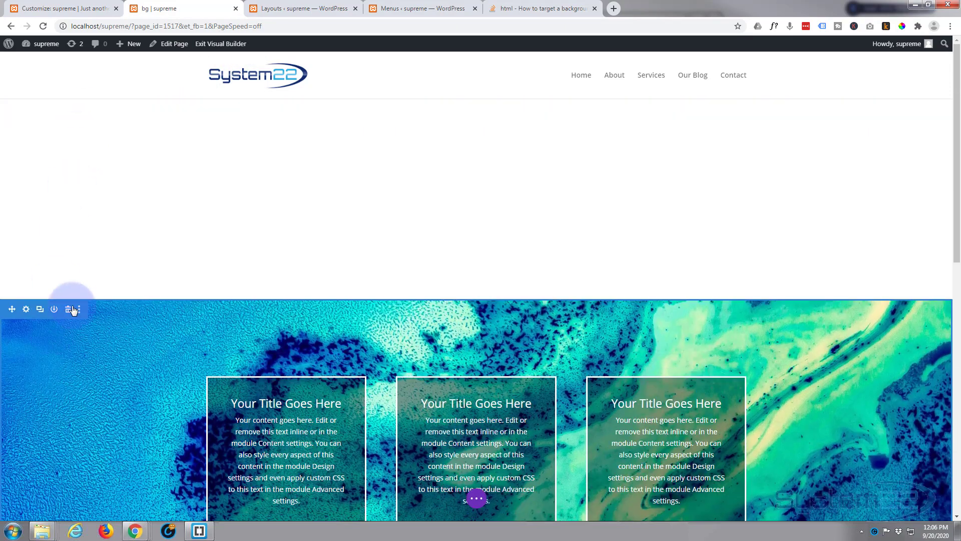
pyautogui.click(68, 310)
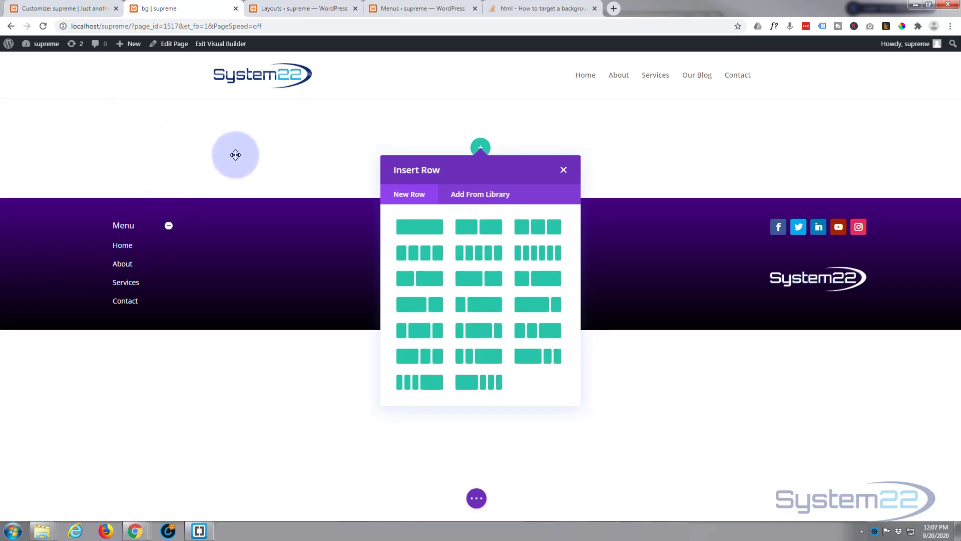
# Insert a row of three equal columns and add a Call To Action module with default content in its first column
pyautogui.click(545, 227)
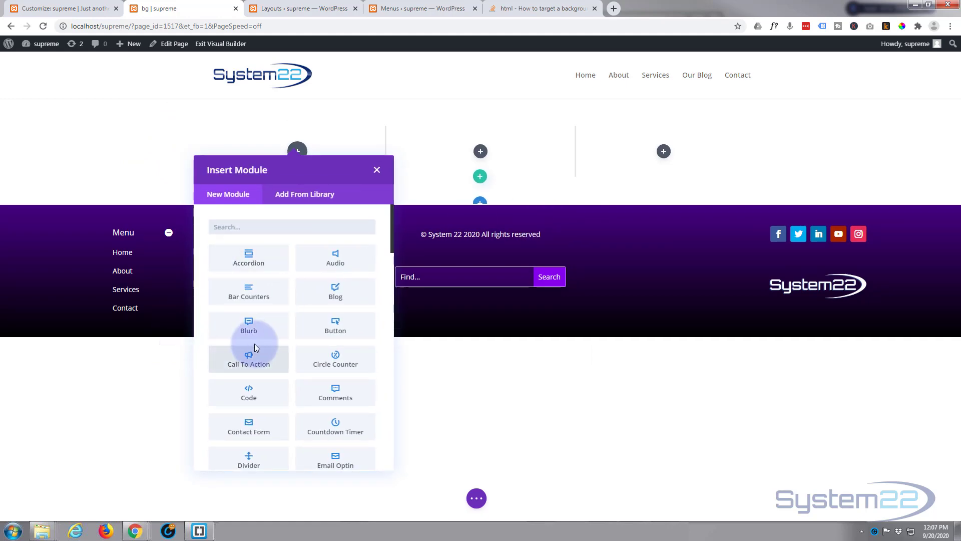
pyautogui.click(254, 351)
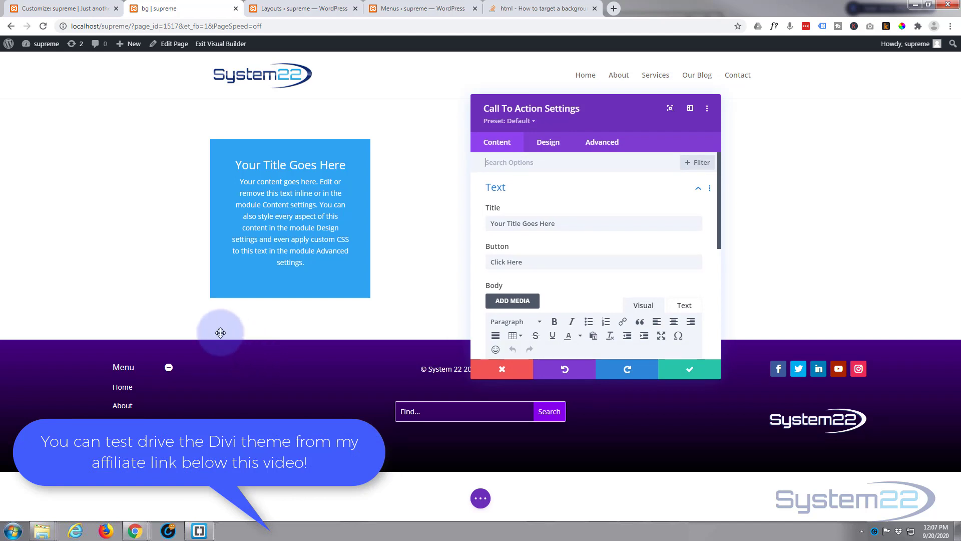
pyautogui.click(690, 369)
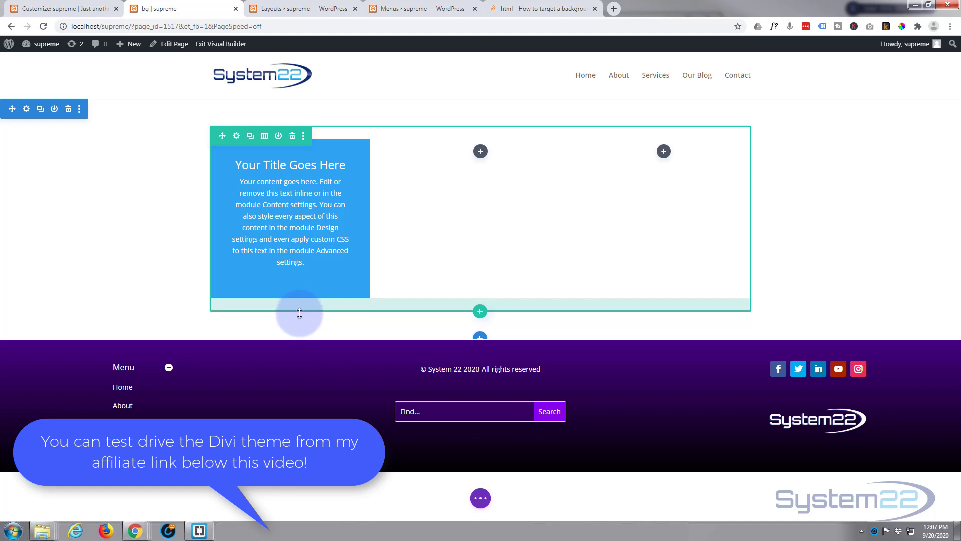
# Increase the row's bottom and top padding to leave more space around the call-to-action box
pyautogui.moveTo(300, 313); pyautogui.dragTo(301, 365)
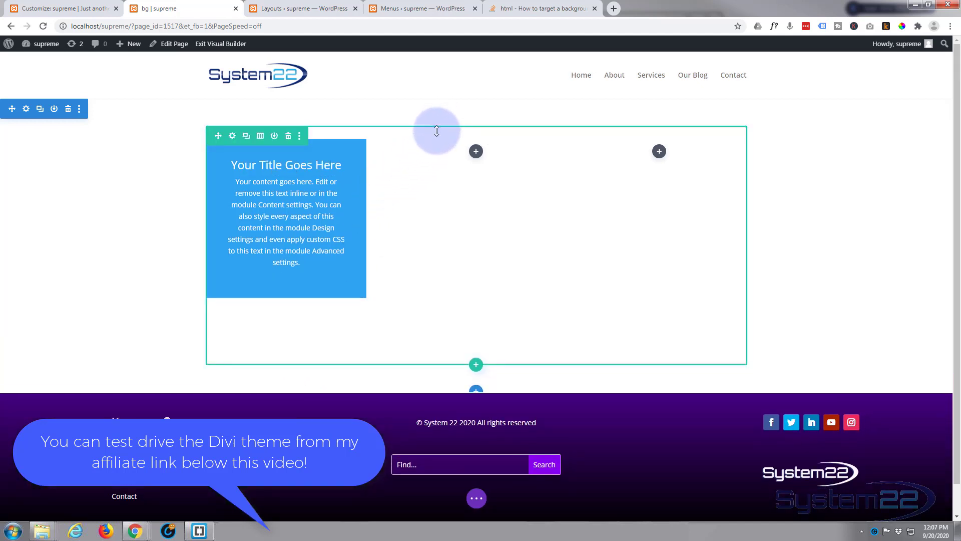
pyautogui.moveTo(435, 129); pyautogui.dragTo(431, 176)
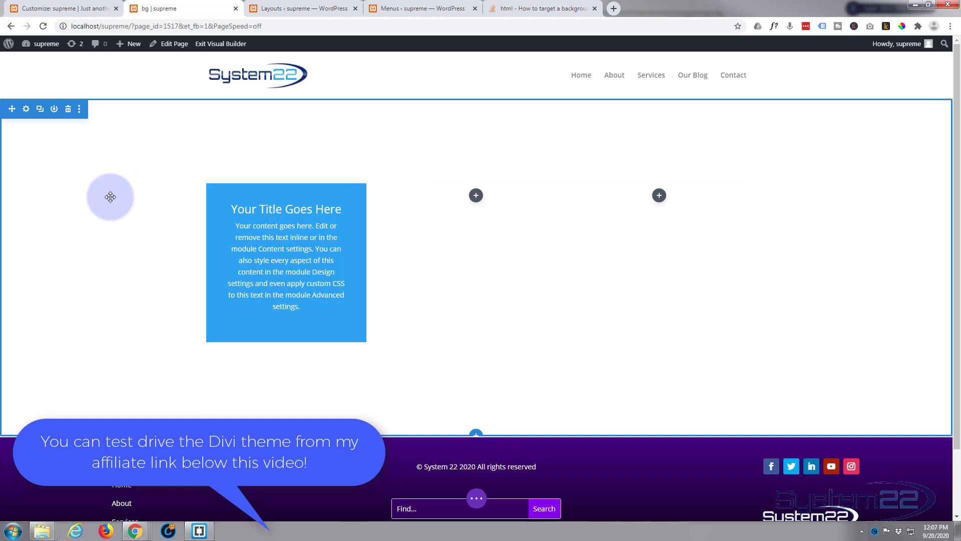
# Set the section's top margin to 400px and its bottom margin to 600px
pyautogui.click(27, 109)
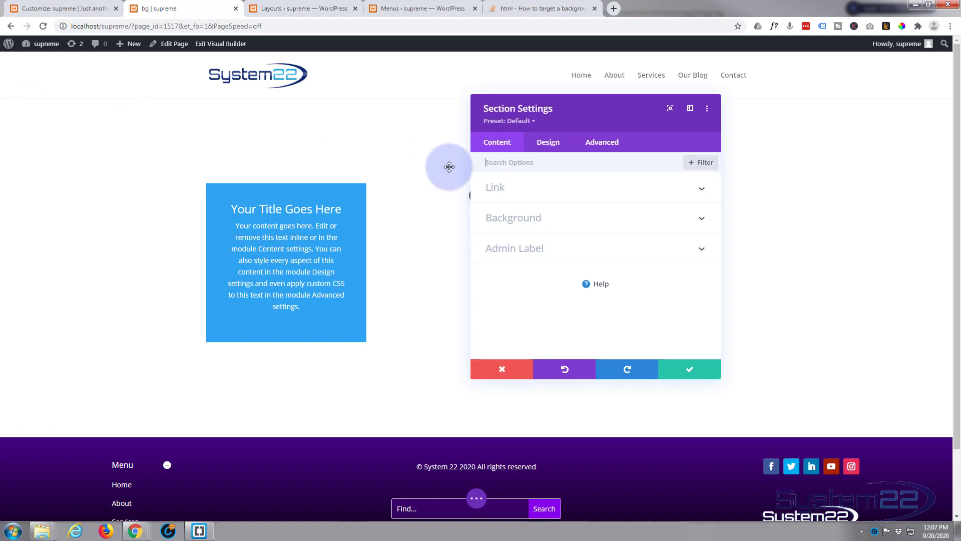
pyautogui.click(557, 144)
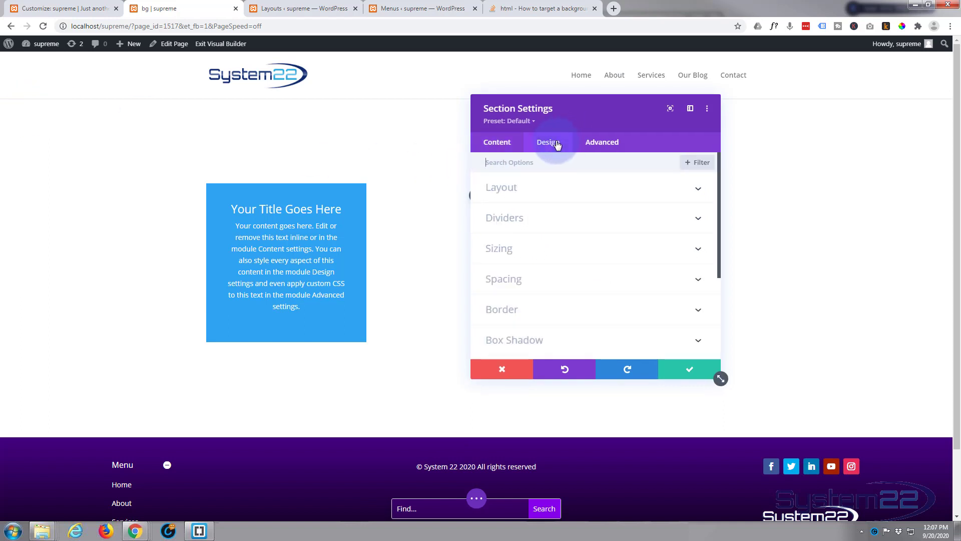
pyautogui.click(567, 280)
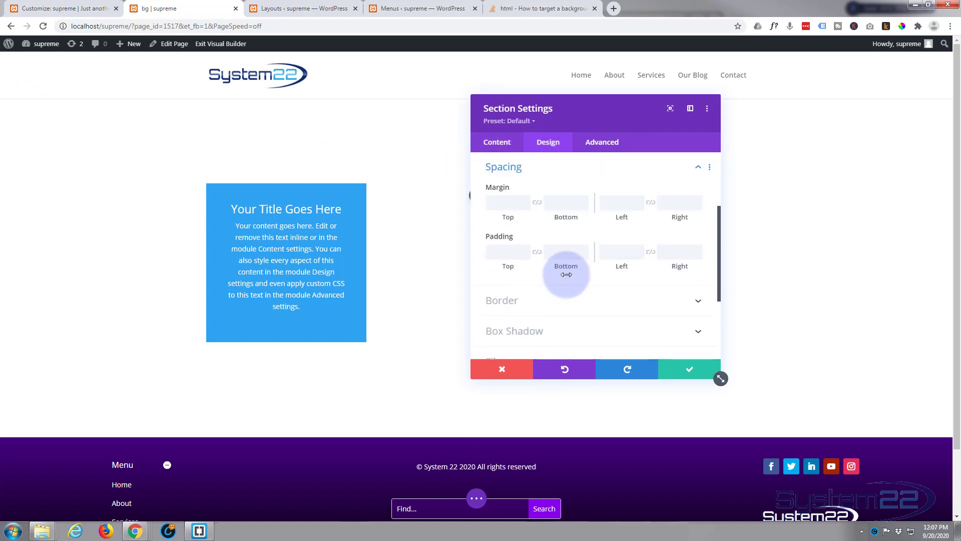
pyautogui.click(509, 252)
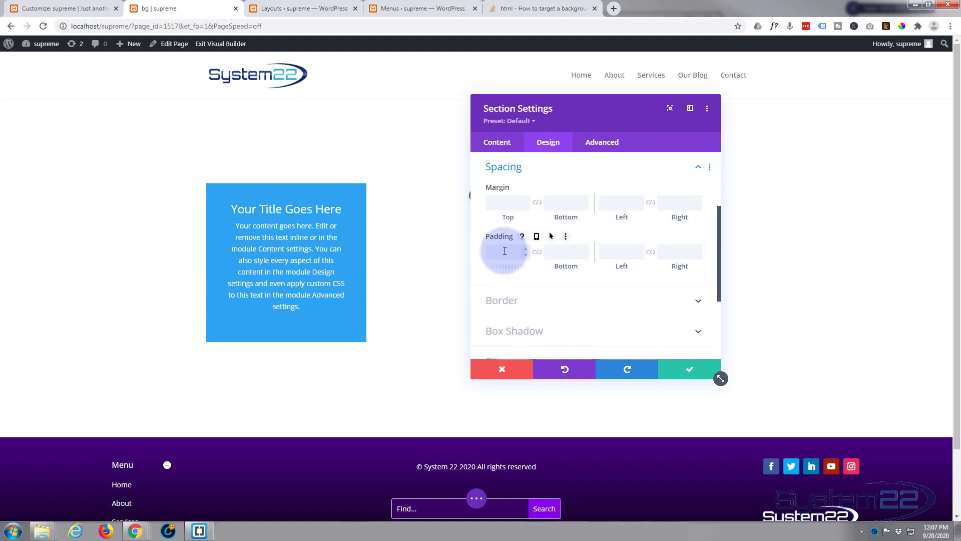
pyautogui.click(502, 204)
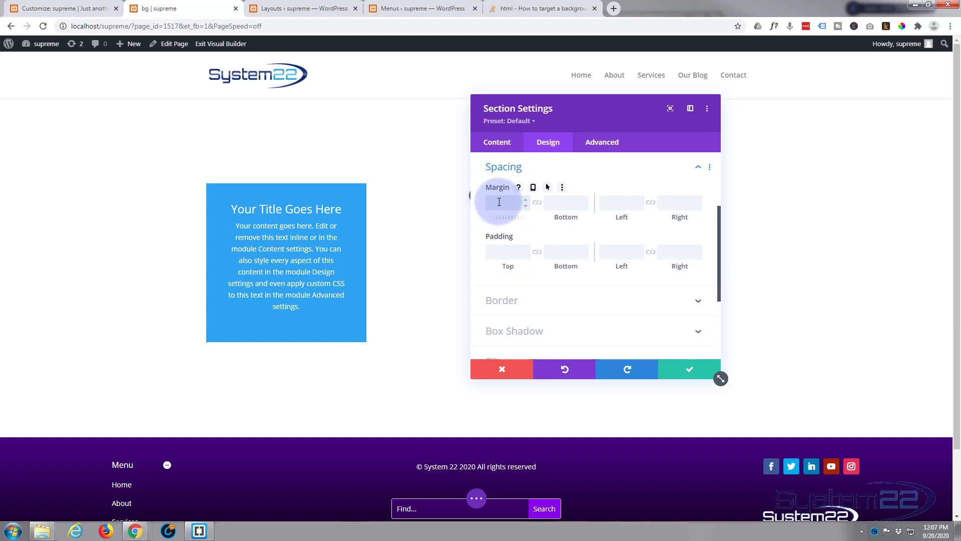
pyautogui.write('400')
pyautogui.click(558, 202)
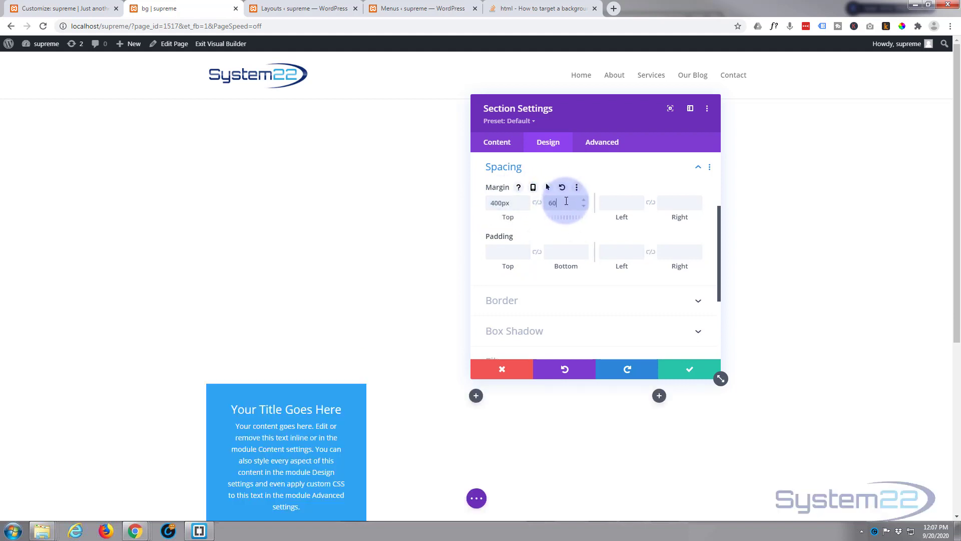
pyautogui.write('600px')
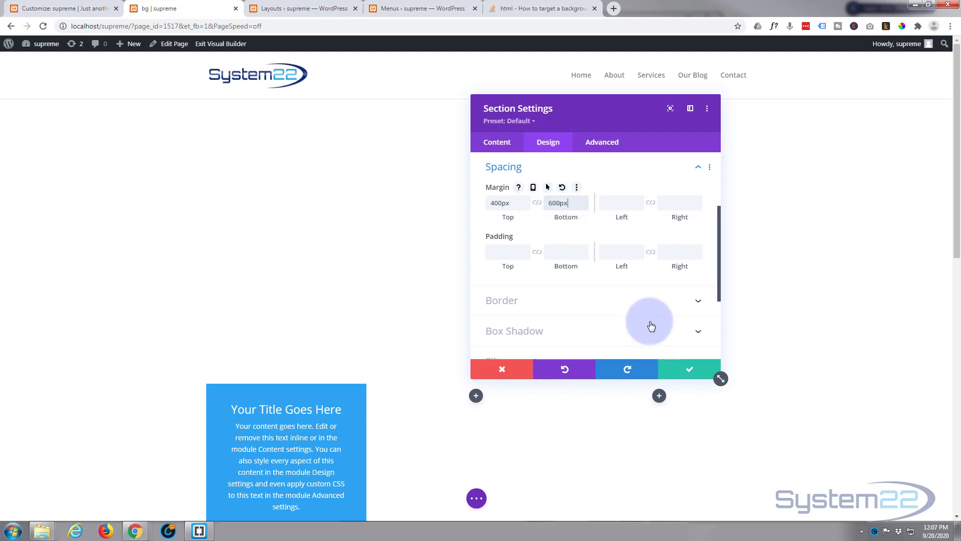
pyautogui.scroll(-3, 350, 279)
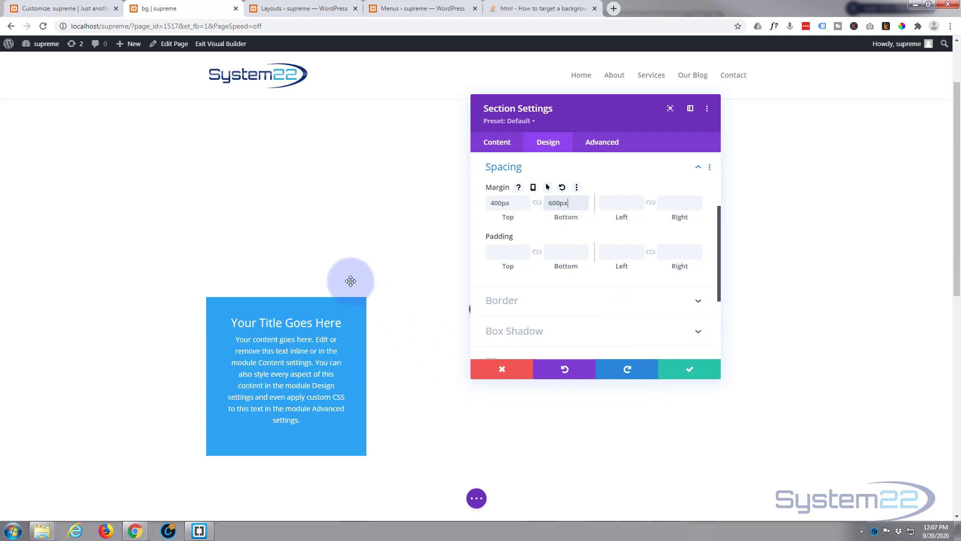
pyautogui.scroll(-2, 350, 281)
pyautogui.scroll(1, 351, 280)
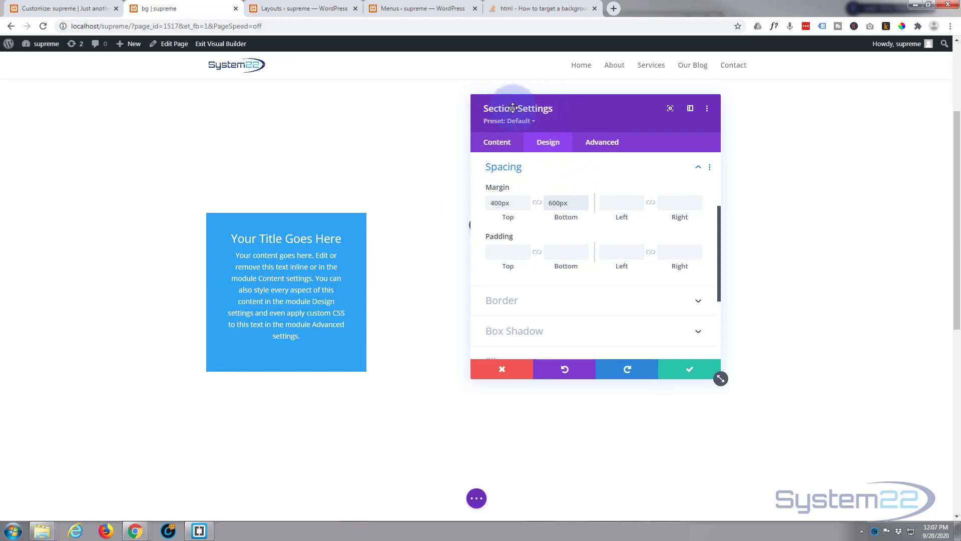
# Set the blue-green marbled picture from the media library as the section's background image and turn on its parallax effect
pyautogui.click(497, 144)
pyautogui.click(524, 221)
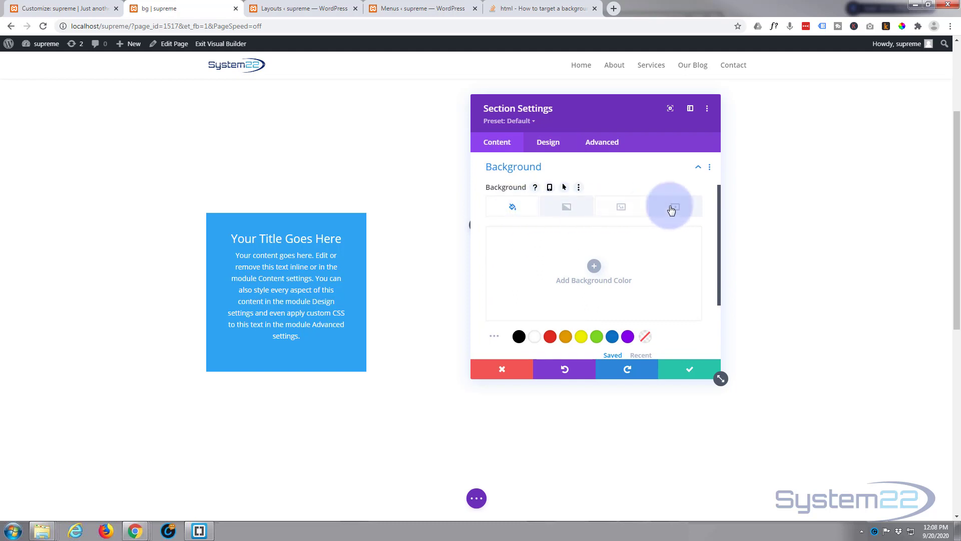
pyautogui.click(621, 209)
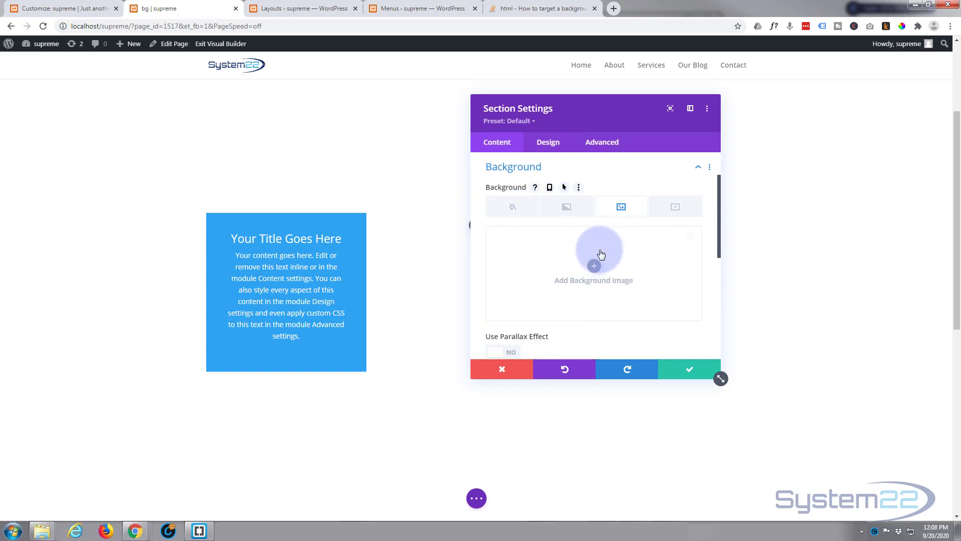
pyautogui.click(594, 268)
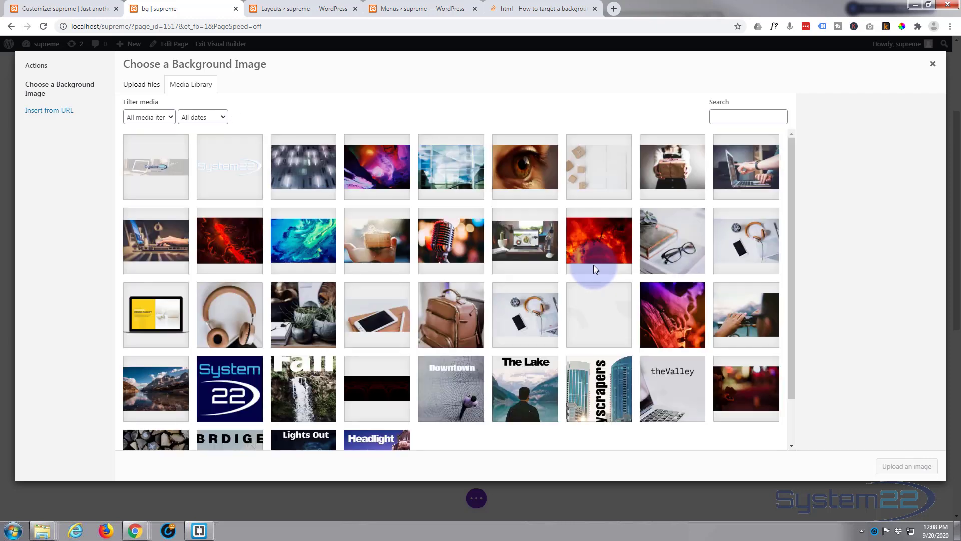
pyautogui.click(294, 239)
pyautogui.click(907, 471)
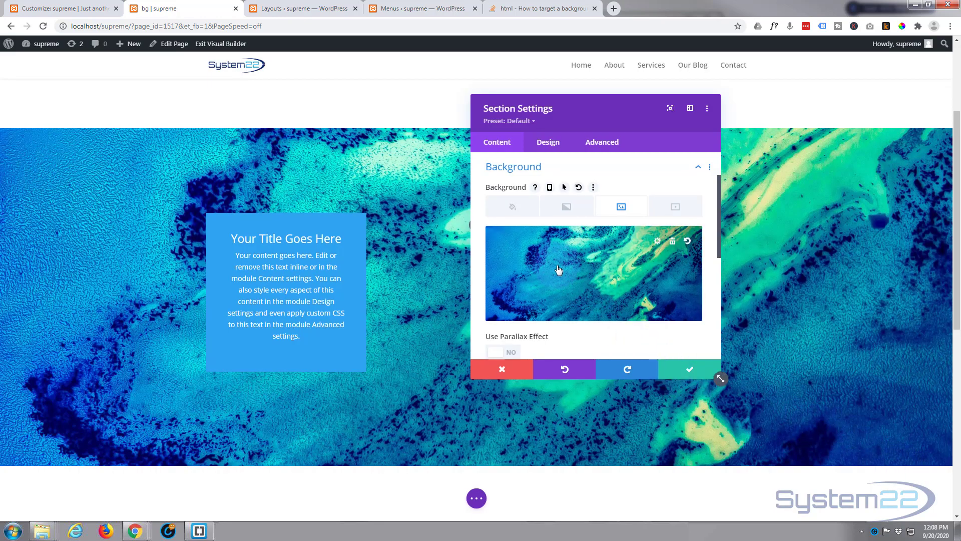
pyautogui.scroll(-3, 558, 271)
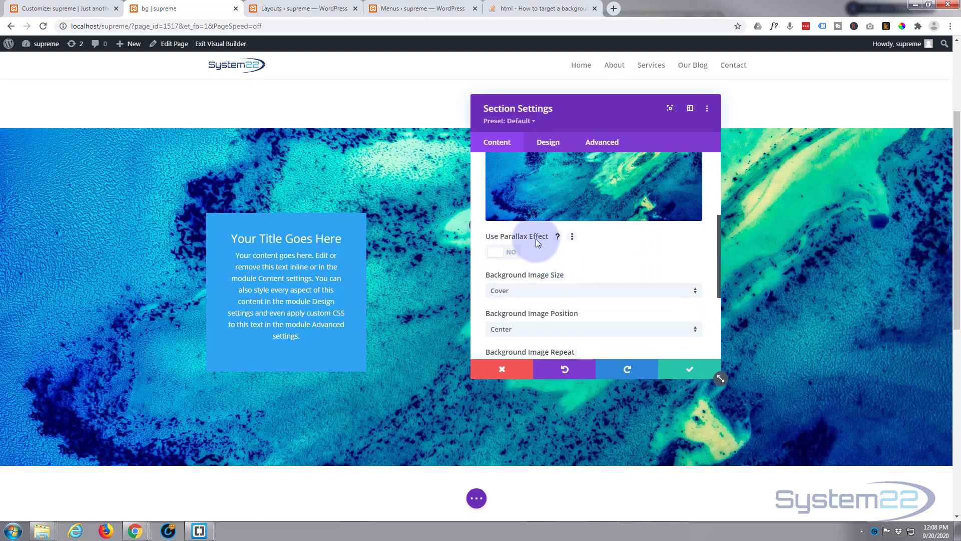
pyautogui.click(511, 258)
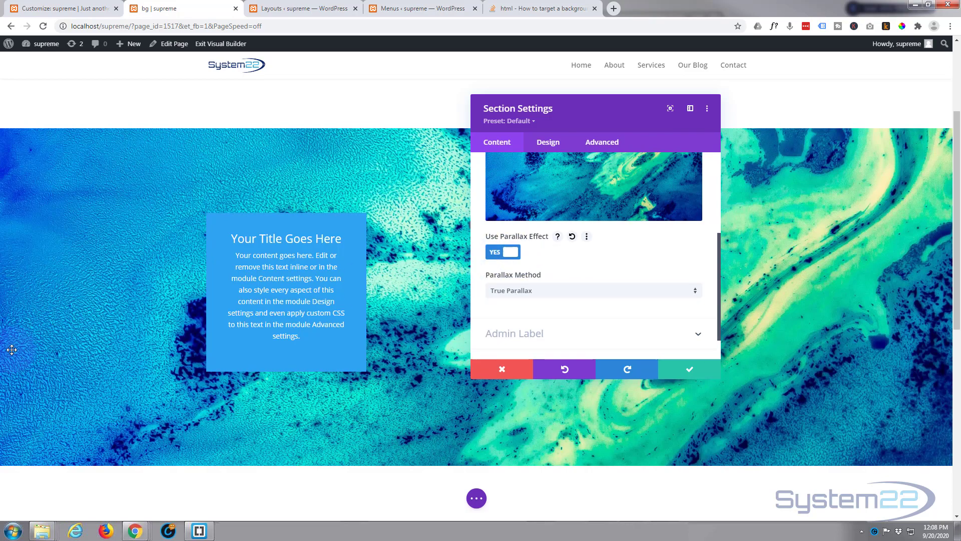
# Examine how the section's background image moves with the True Parallax method while the page scrolls
pyautogui.scroll(-3, 61, 341)
pyautogui.scroll(5, 63, 342)
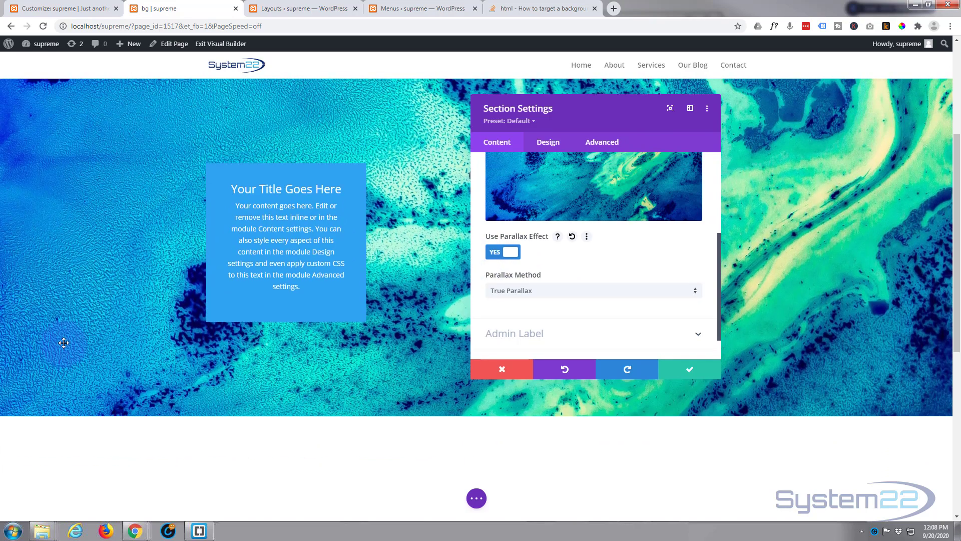
pyautogui.scroll(-3, 64, 343)
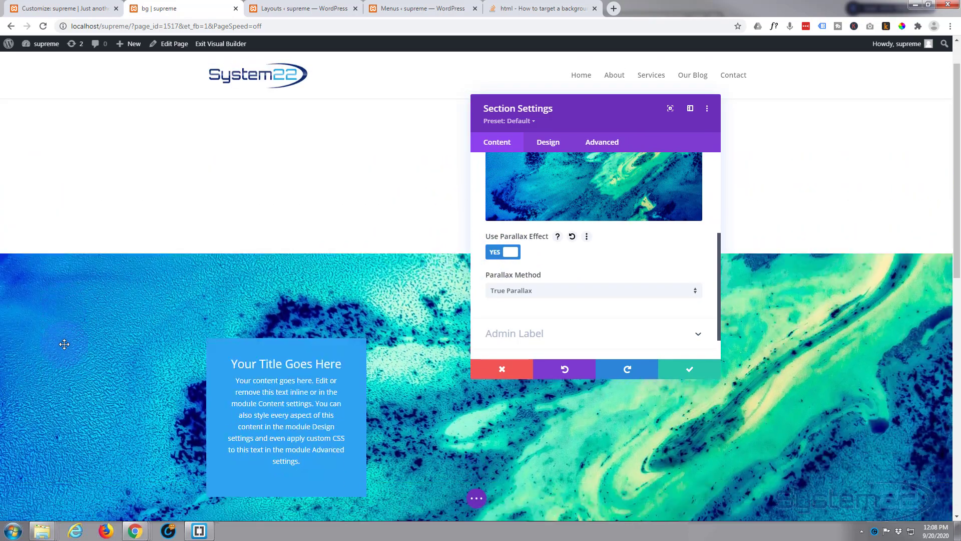
pyautogui.scroll(-4, 64, 344)
pyautogui.scroll(2, 64, 345)
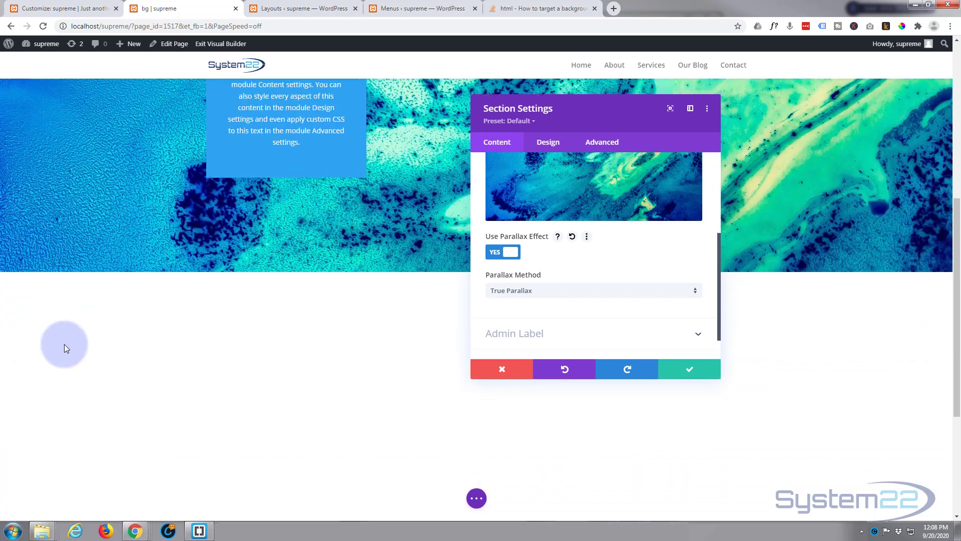
pyautogui.scroll(3, 64, 345)
pyautogui.scroll(-1, 64, 345)
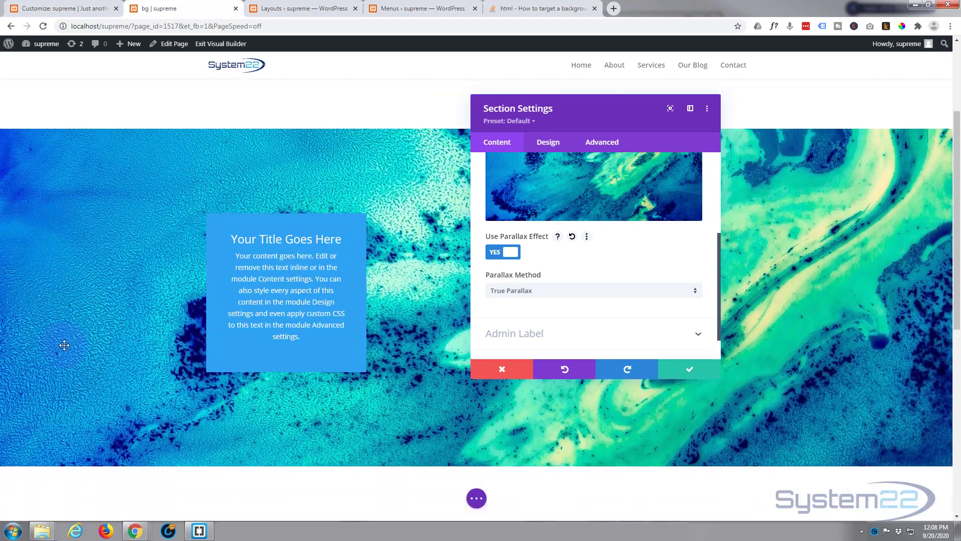
pyautogui.scroll(-1, 64, 345)
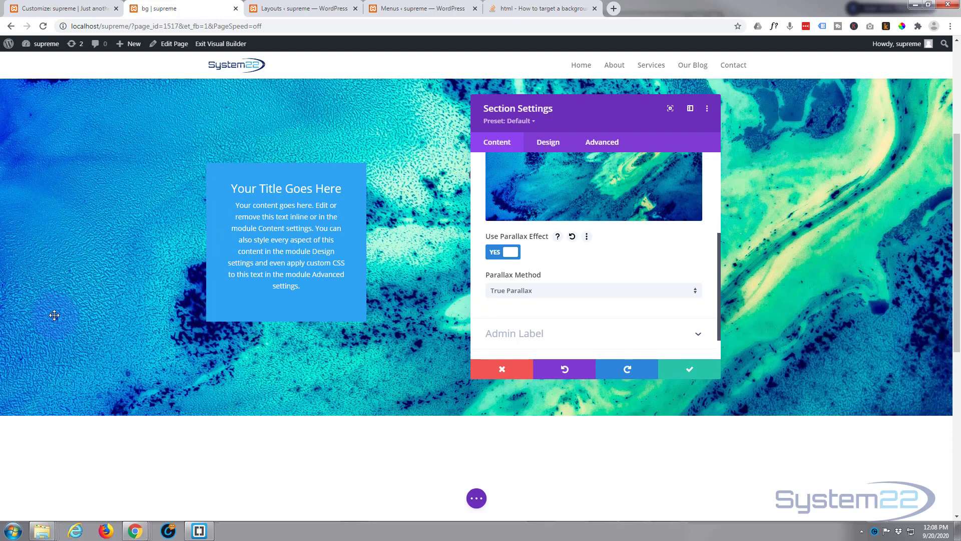
pyautogui.scroll(-2, 55, 318)
pyautogui.scroll(4, 60, 330)
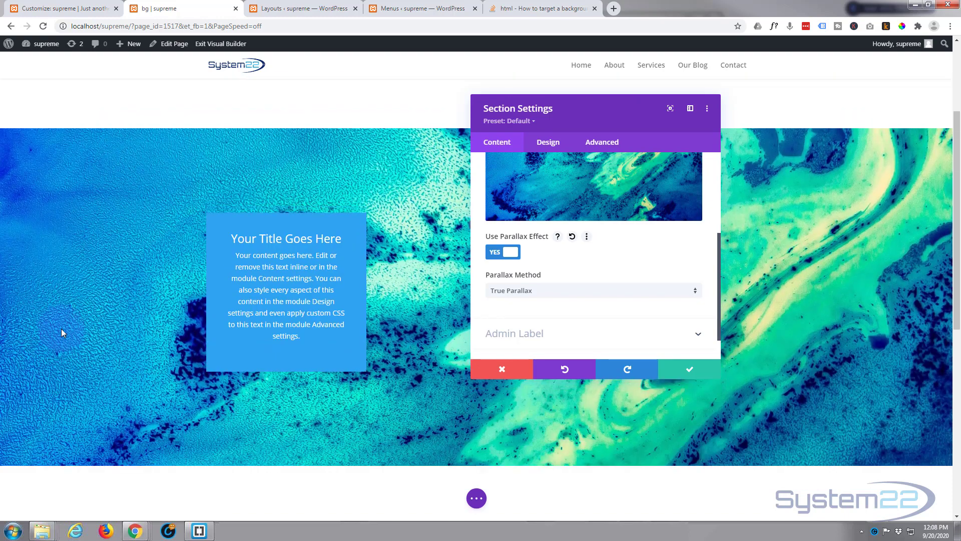
pyautogui.scroll(1, 61, 329)
pyautogui.scroll(-2, 61, 329)
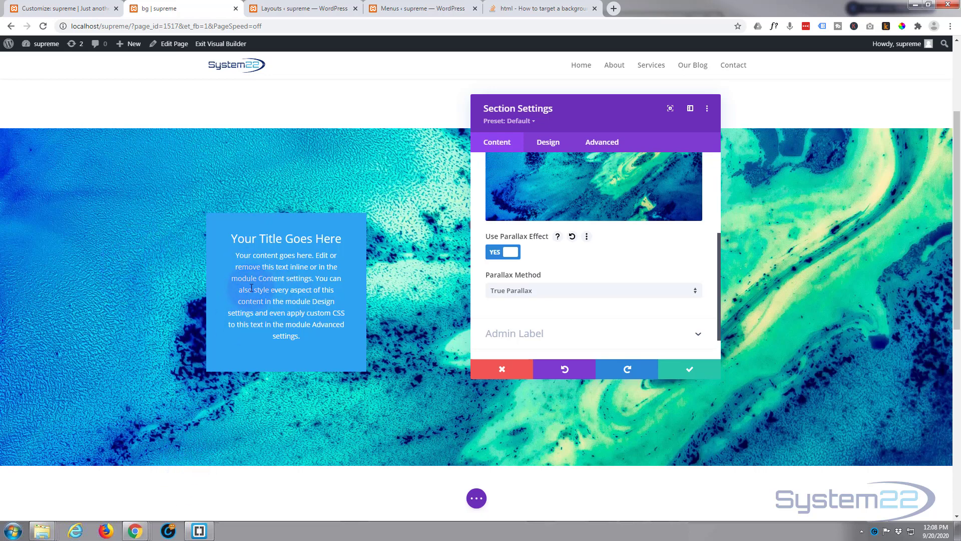
# Change the section background's parallax method to CSS and check how it behaves when the page scrolls
pyautogui.click(571, 291)
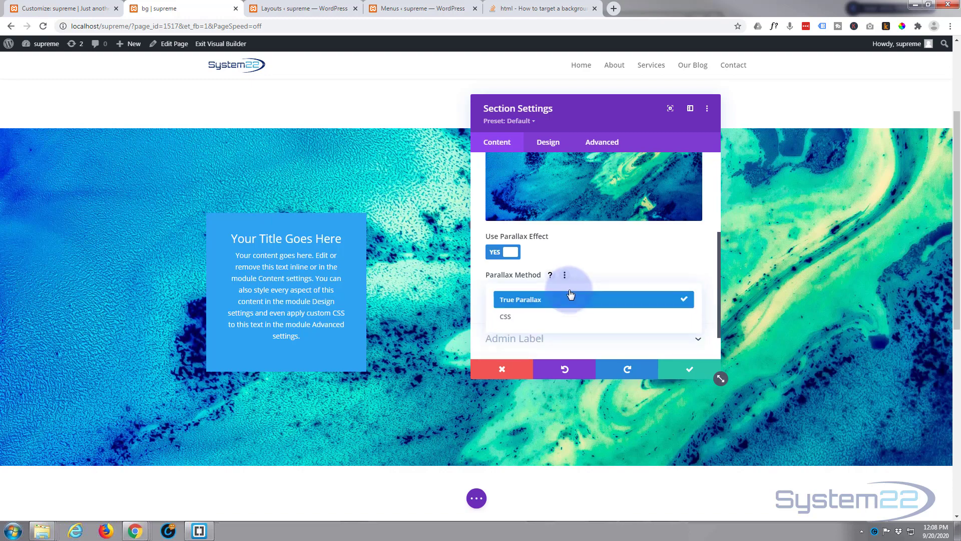
pyautogui.click(545, 318)
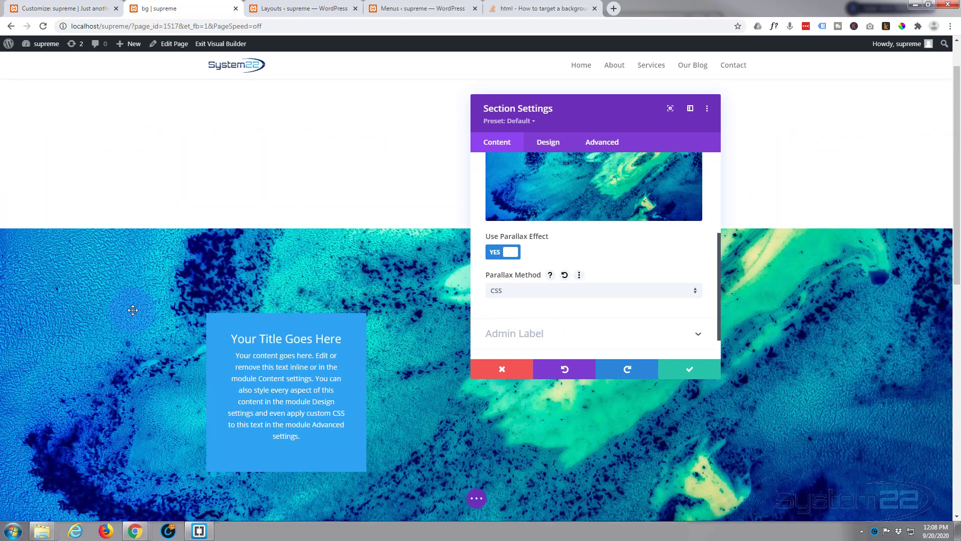
pyautogui.scroll(-3, 134, 309)
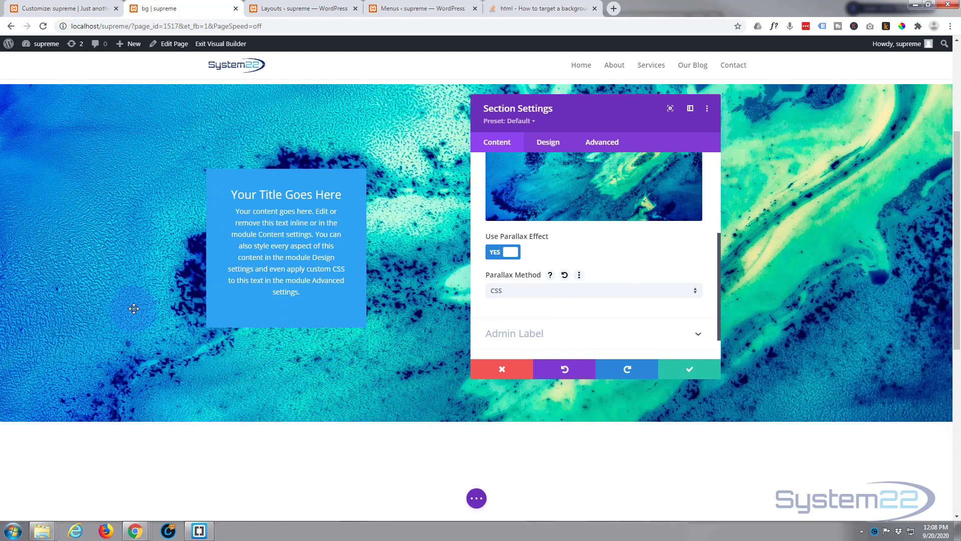
pyautogui.scroll(4, 134, 309)
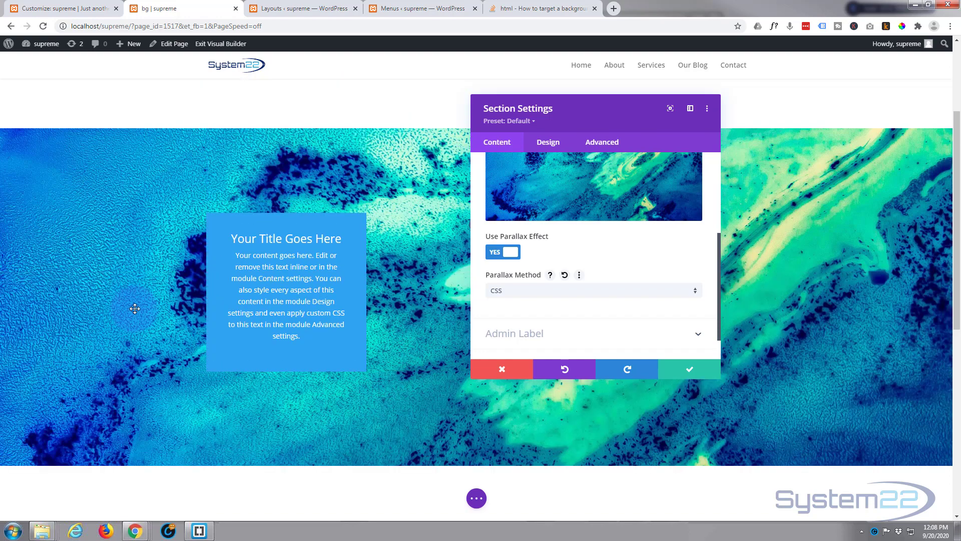
# Examine how the section's background image behaves with the CSS parallax method while the page scrolls
pyautogui.scroll(-4, 135, 307)
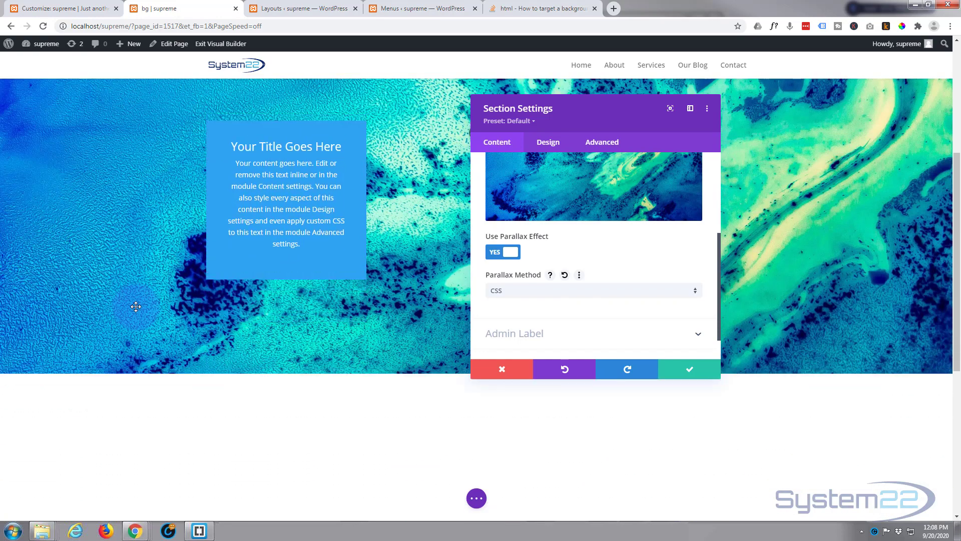
pyautogui.scroll(6, 136, 306)
pyautogui.scroll(-6, 136, 306)
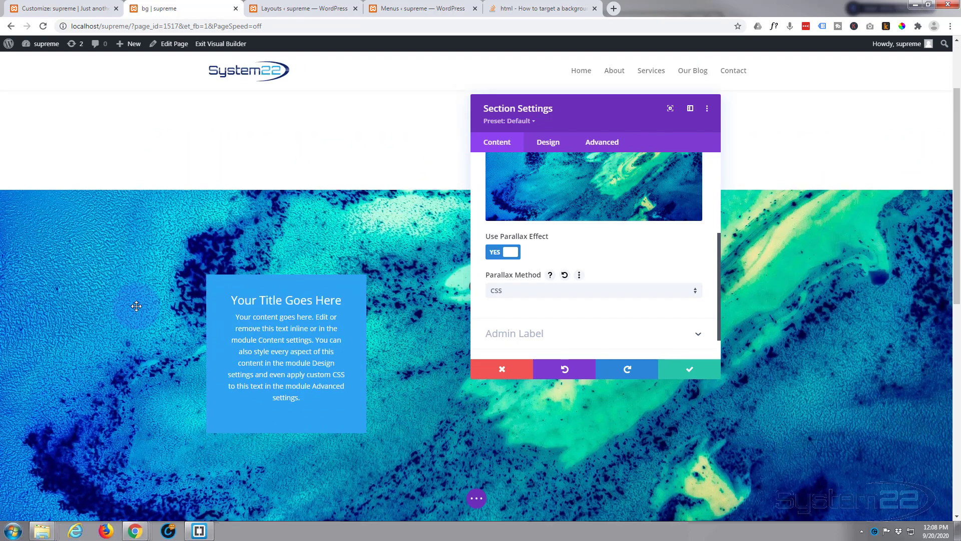
pyautogui.scroll(2, 136, 306)
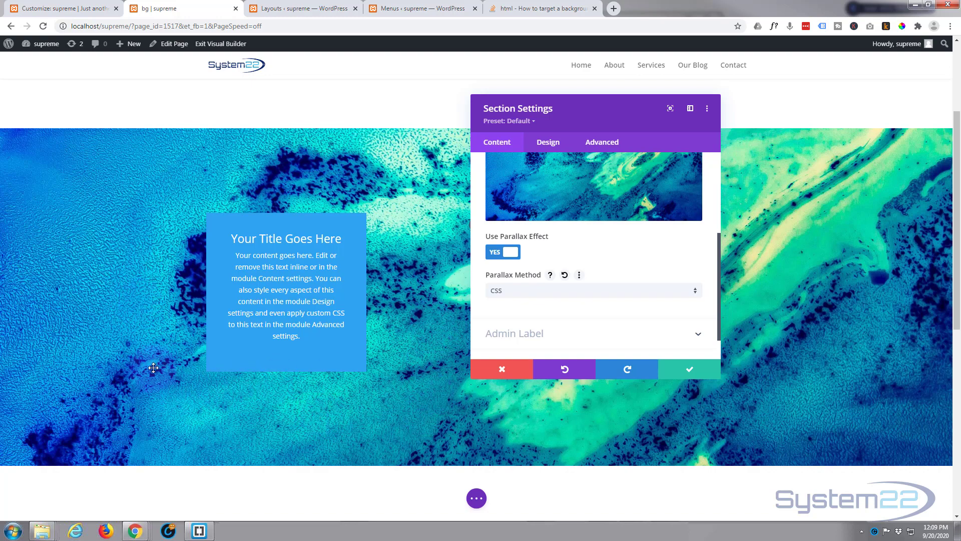
pyautogui.scroll(2, 154, 368)
pyautogui.scroll(-2, 154, 368)
# Set the section background's parallax method back to True Parallax, check its scrolling motion, and save the section settings
pyautogui.click(549, 291)
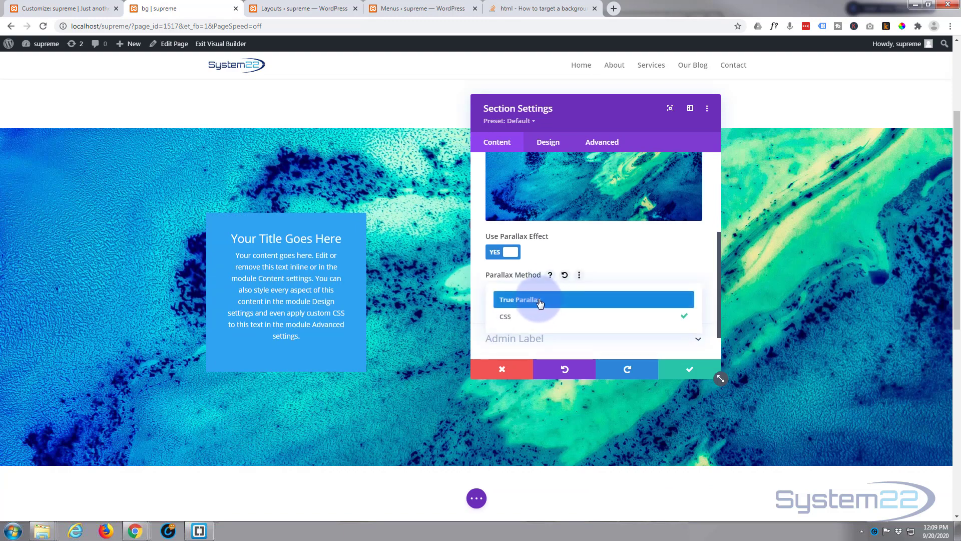
pyautogui.click(540, 301)
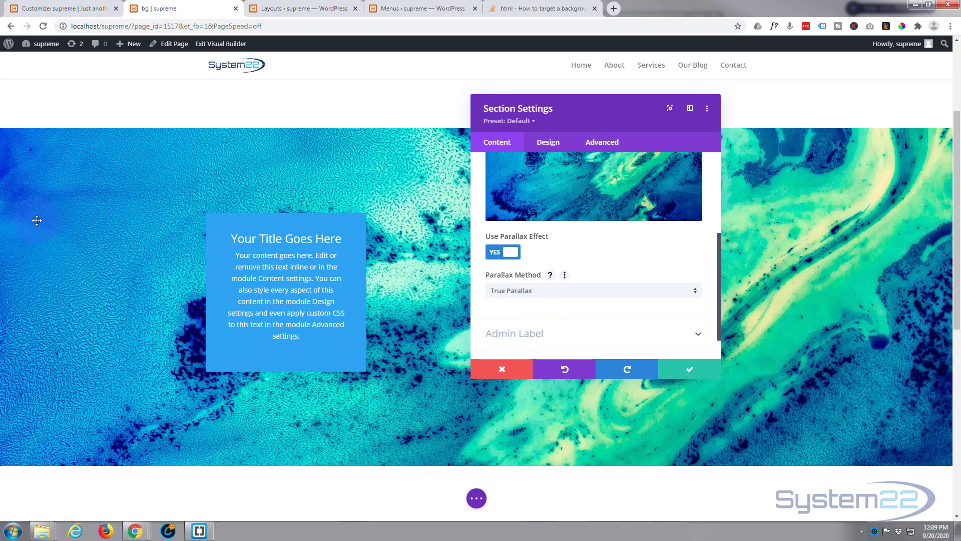
pyautogui.scroll(-4, 108, 307)
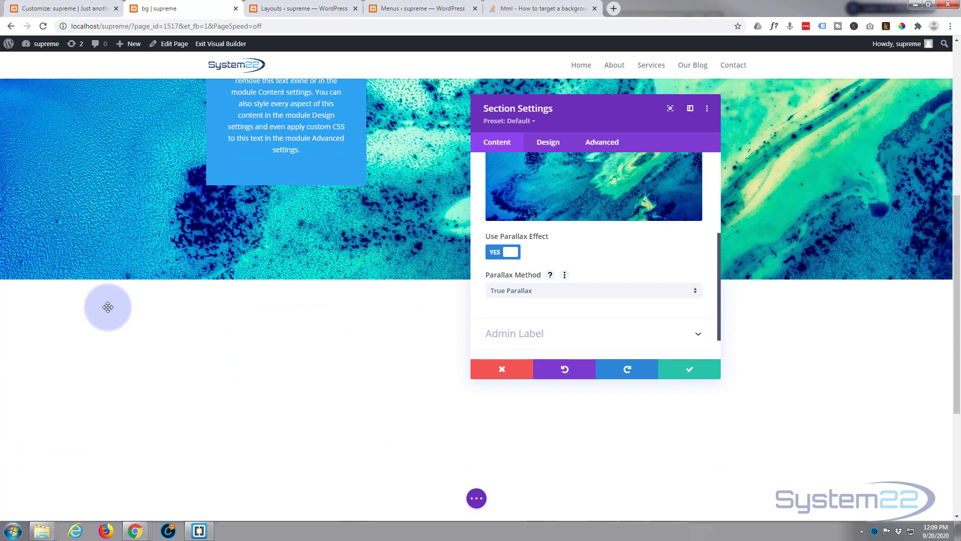
pyautogui.scroll(3, 108, 307)
pyautogui.scroll(4, 108, 307)
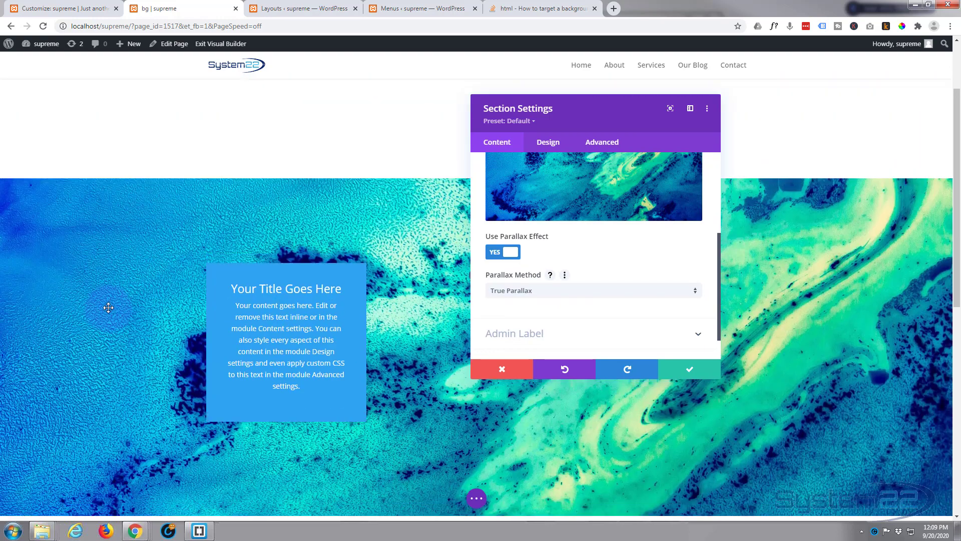
pyautogui.scroll(-4, 108, 307)
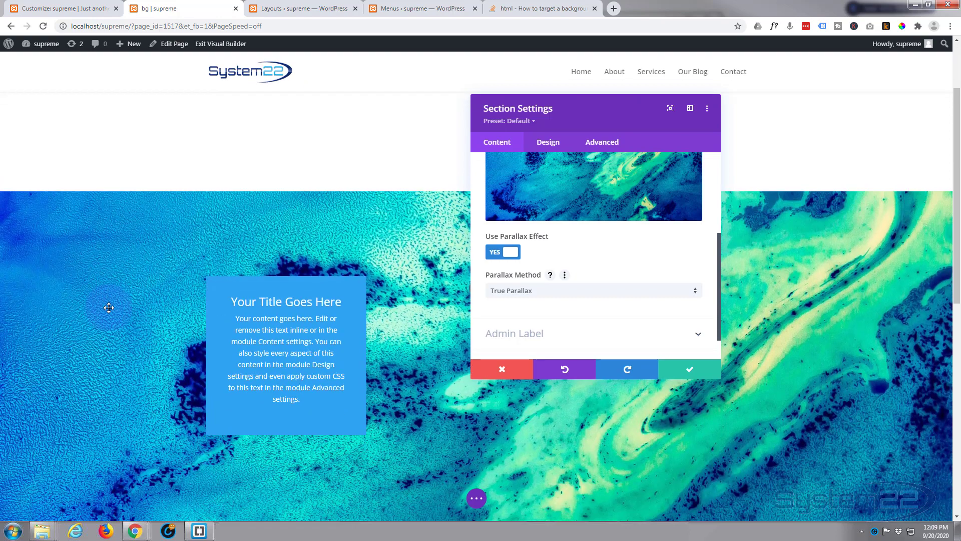
pyautogui.scroll(1, 109, 306)
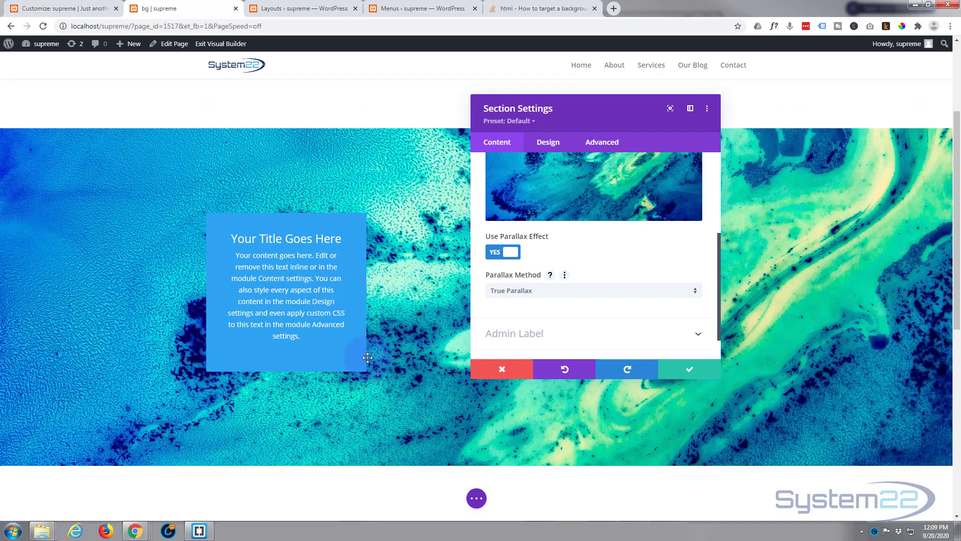
pyautogui.click(689, 371)
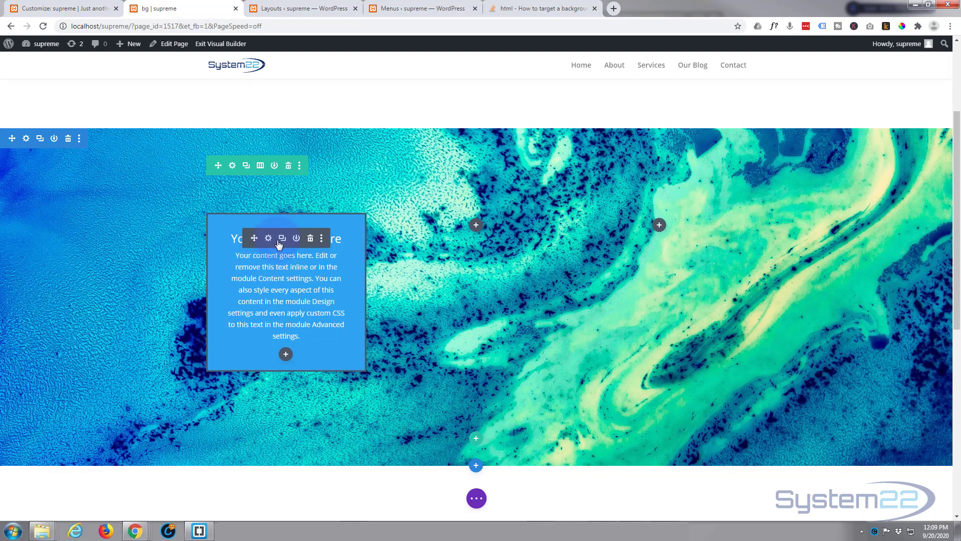
# Duplicate the blue call-to-action box twice and place the copies in the row's second and third columns
pyautogui.click(283, 242)
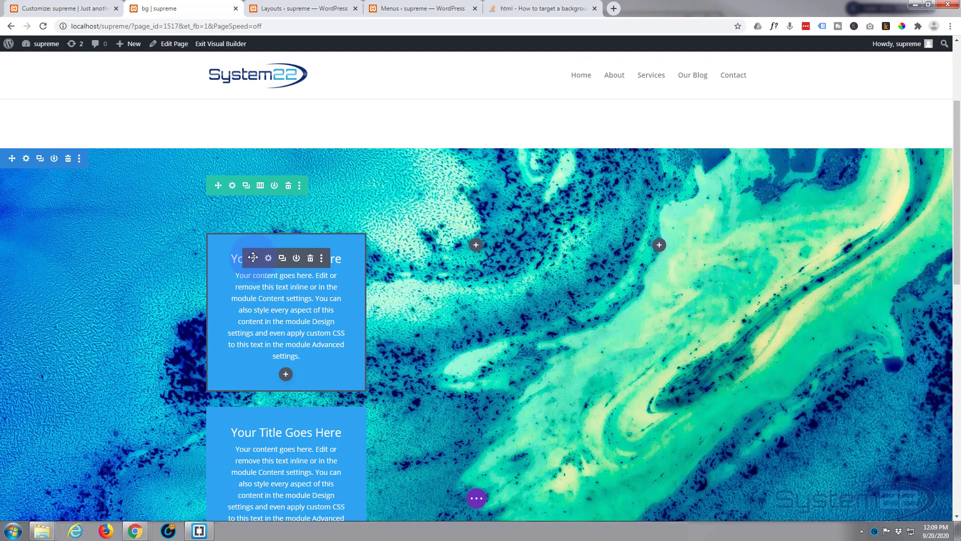
pyautogui.moveTo(282, 265); pyautogui.dragTo(484, 290)
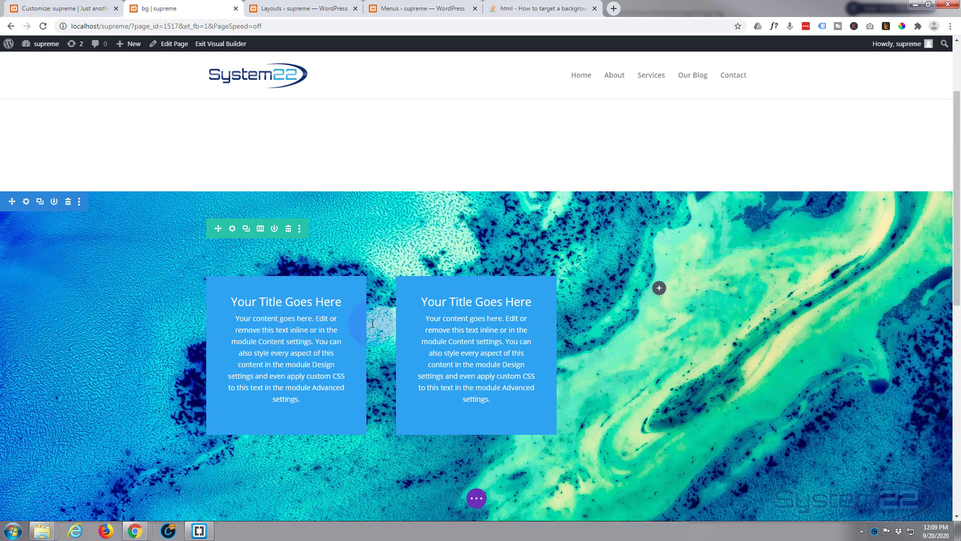
pyautogui.click(472, 302)
pyautogui.scroll(-4, 473, 305)
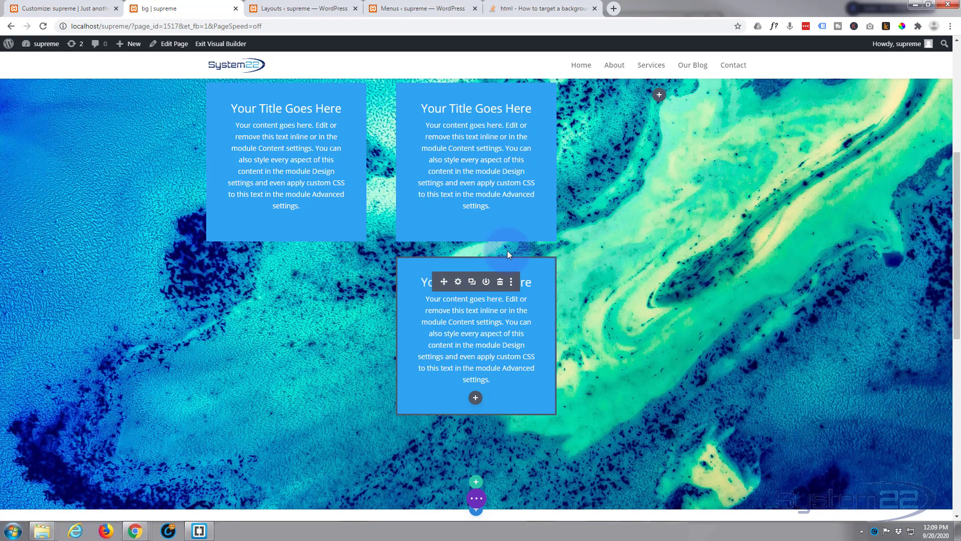
pyautogui.click(499, 281)
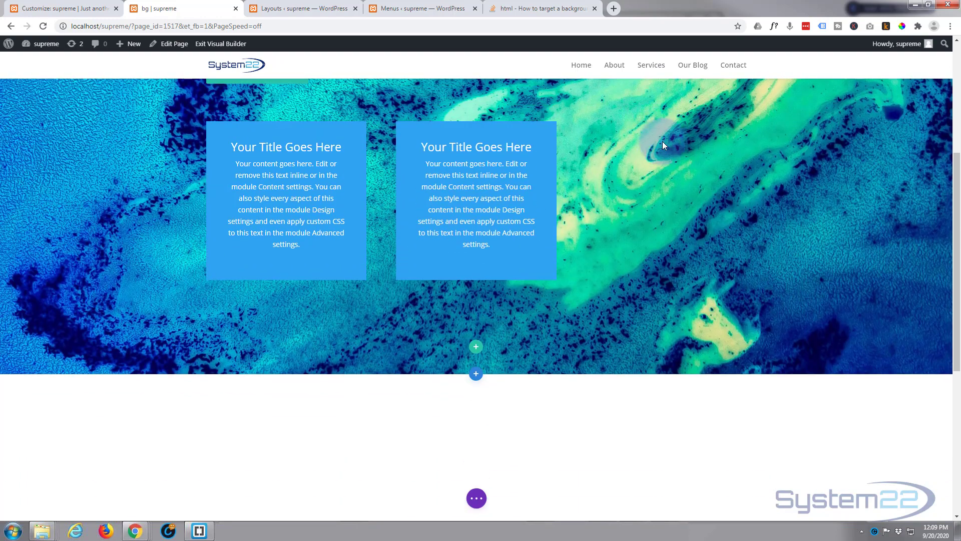
pyautogui.hotkey('ctrl', 'v')
pyautogui.scroll(4, 81, 348)
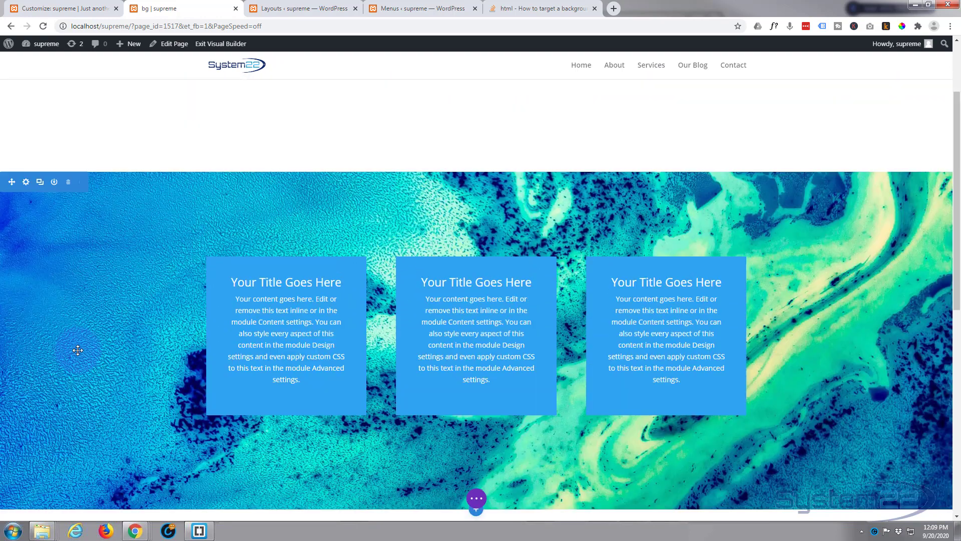
# Save the page as a draft and exit the Visual Builder to the live page
pyautogui.scroll(-3, 78, 349)
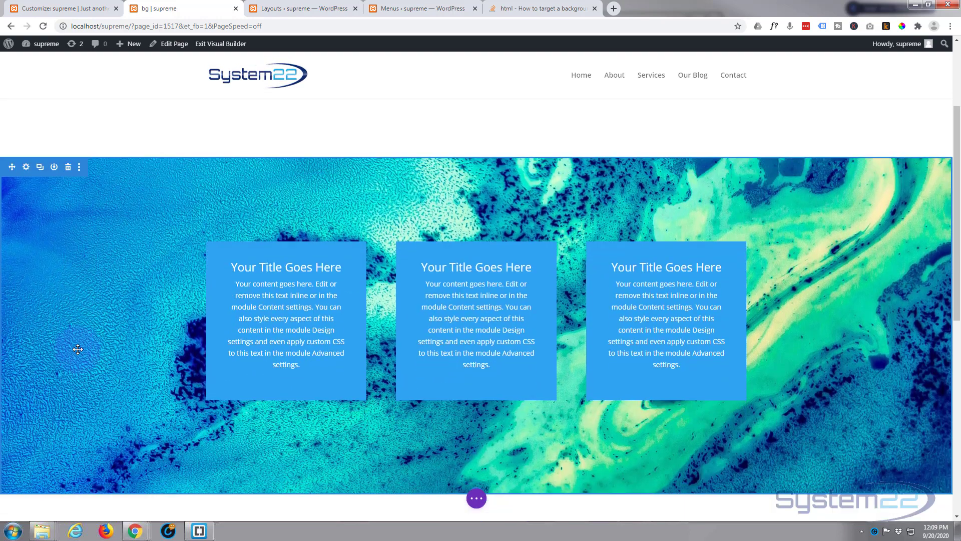
pyautogui.scroll(2, 78, 349)
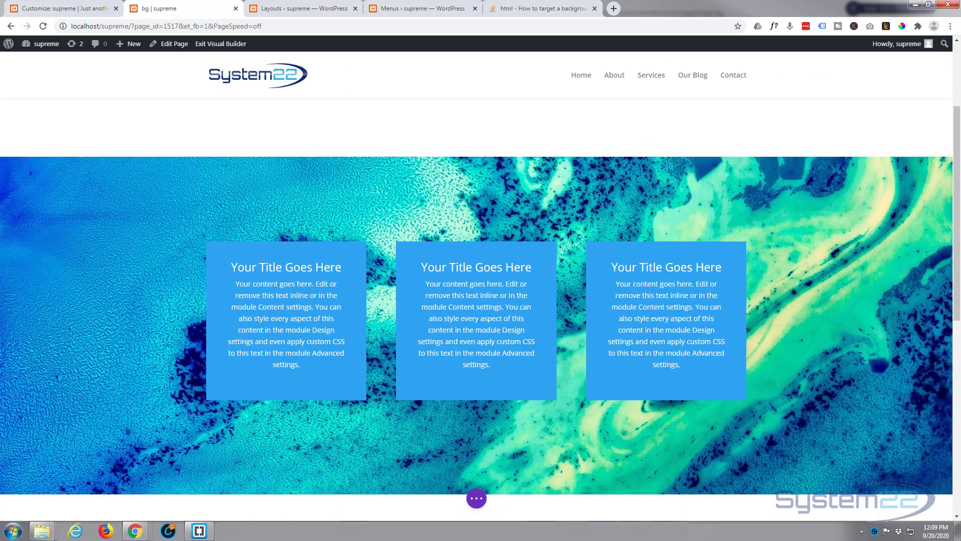
pyautogui.click(482, 504)
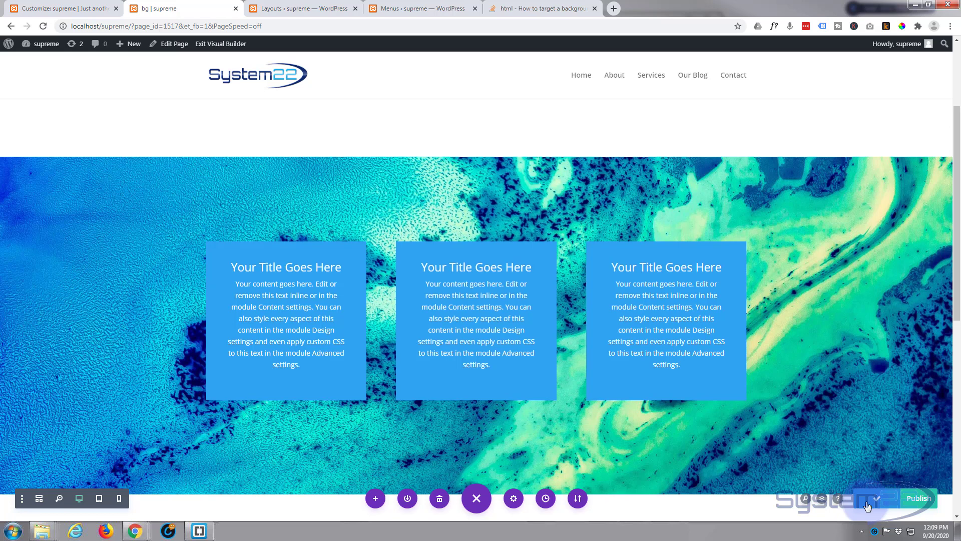
pyautogui.click(235, 45)
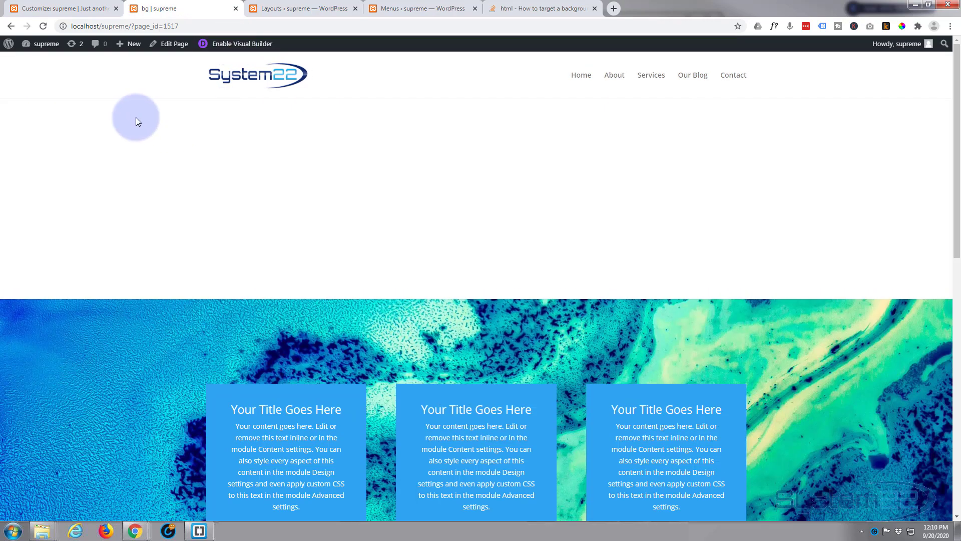
# Examine how the parallax background moves behind the three call-to-action boxes on the live page
pyautogui.scroll(-6, 135, 120)
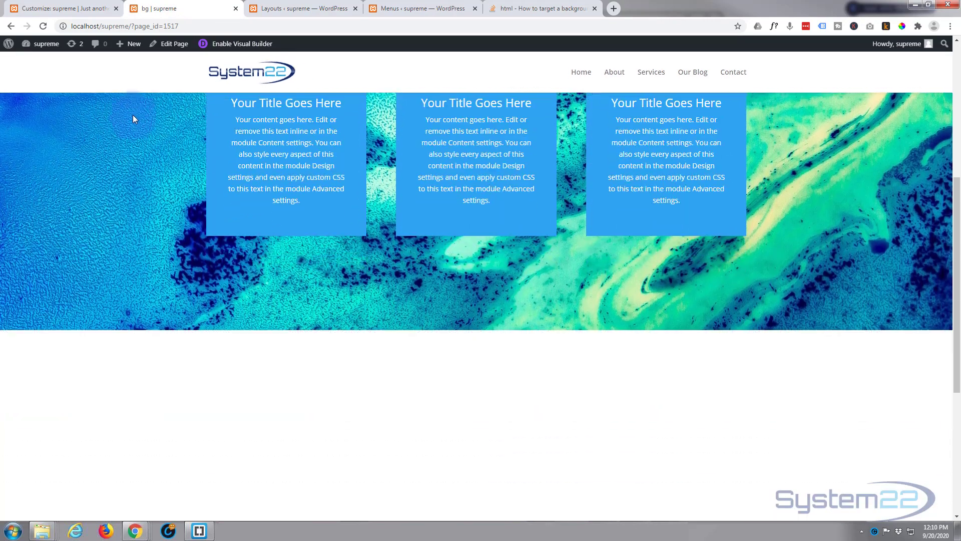
pyautogui.scroll(5, 132, 115)
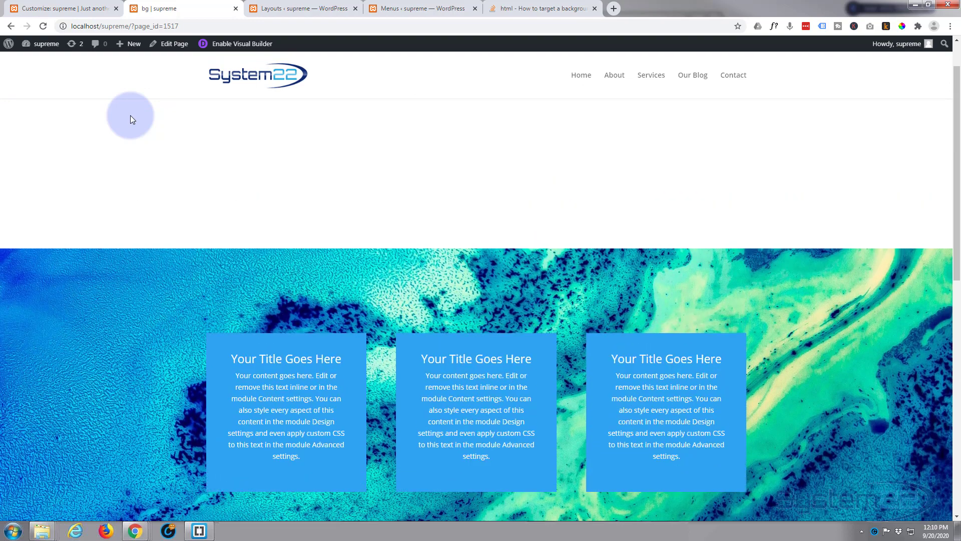
pyautogui.scroll(-5, 130, 118)
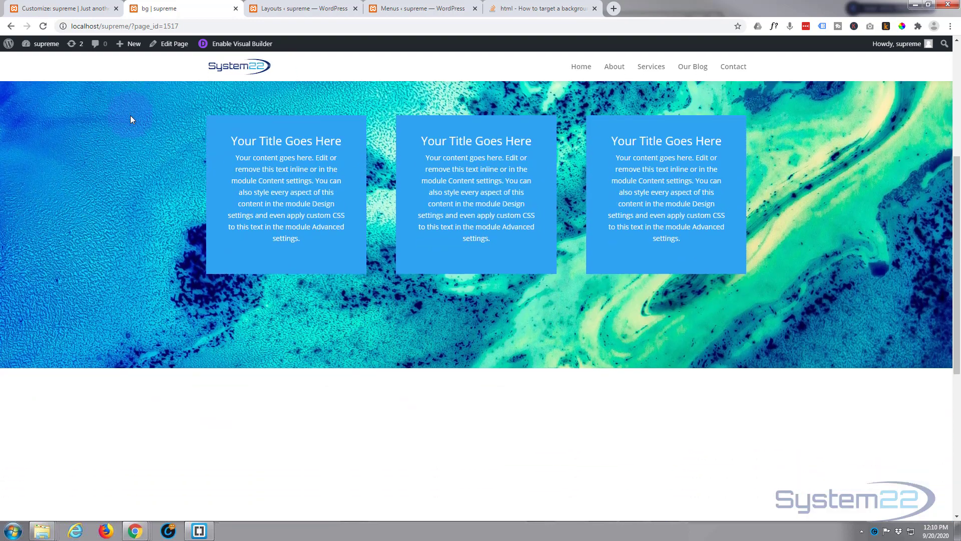
pyautogui.scroll(-1, 131, 119)
pyautogui.scroll(2, 131, 119)
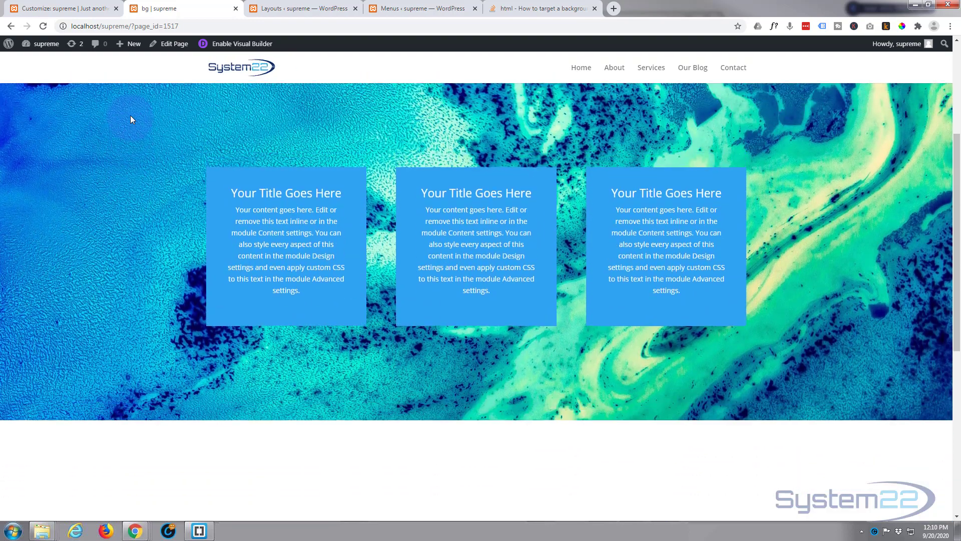
pyautogui.scroll(3, 130, 119)
pyautogui.scroll(-2, 130, 119)
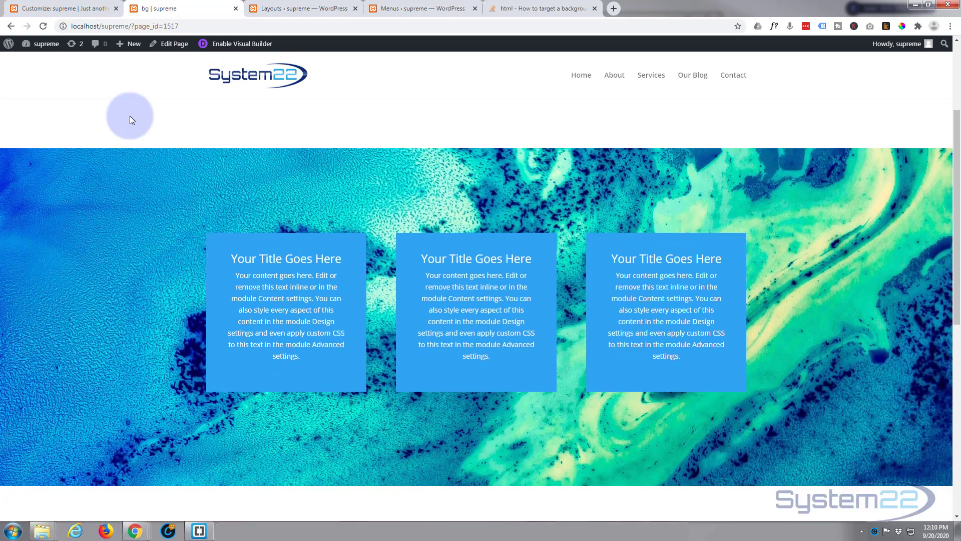
pyautogui.scroll(-1, 130, 120)
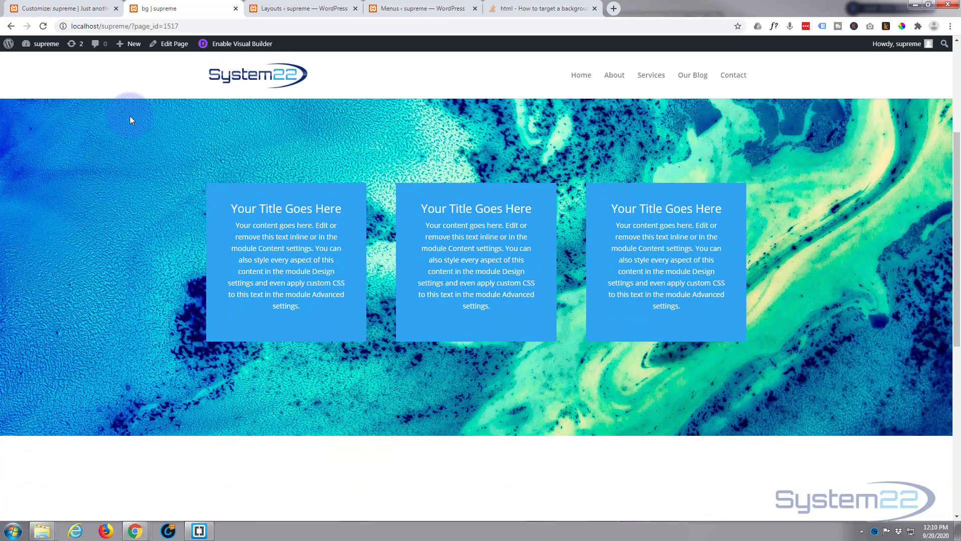